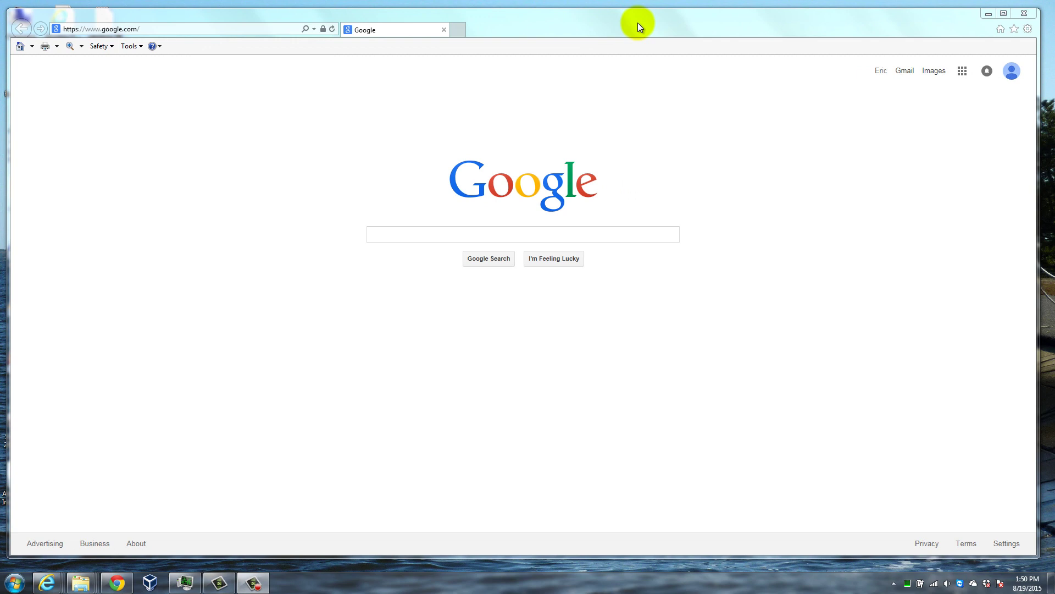
Turn on the Menu bar from the title-bar toolbar menu to show File, Edit and View
{"action": "right_click", "coordinate": [627, 23]}
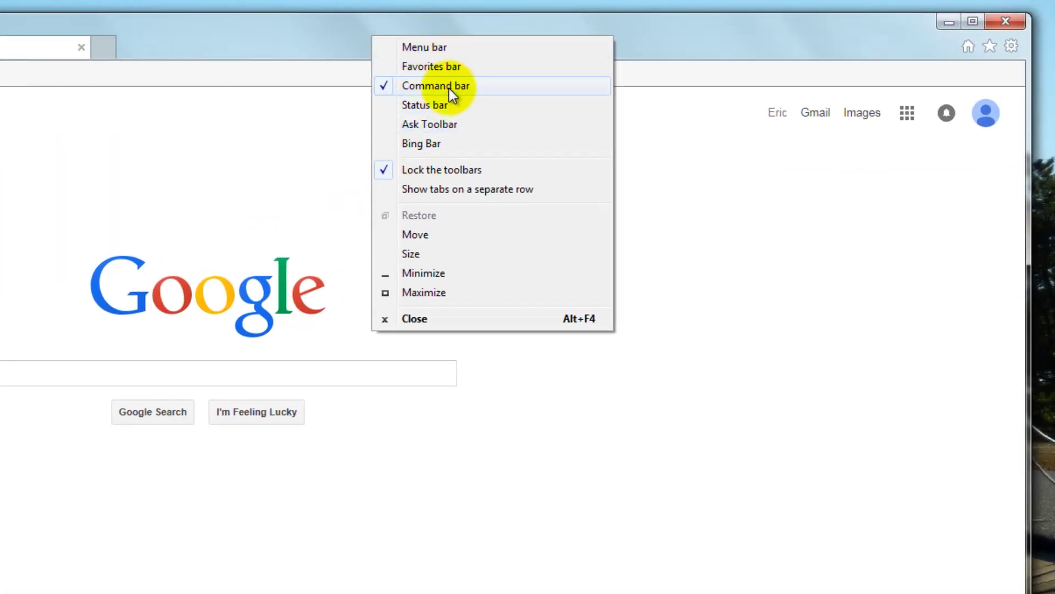
{"action": "left_click", "coordinate": [431, 49]}
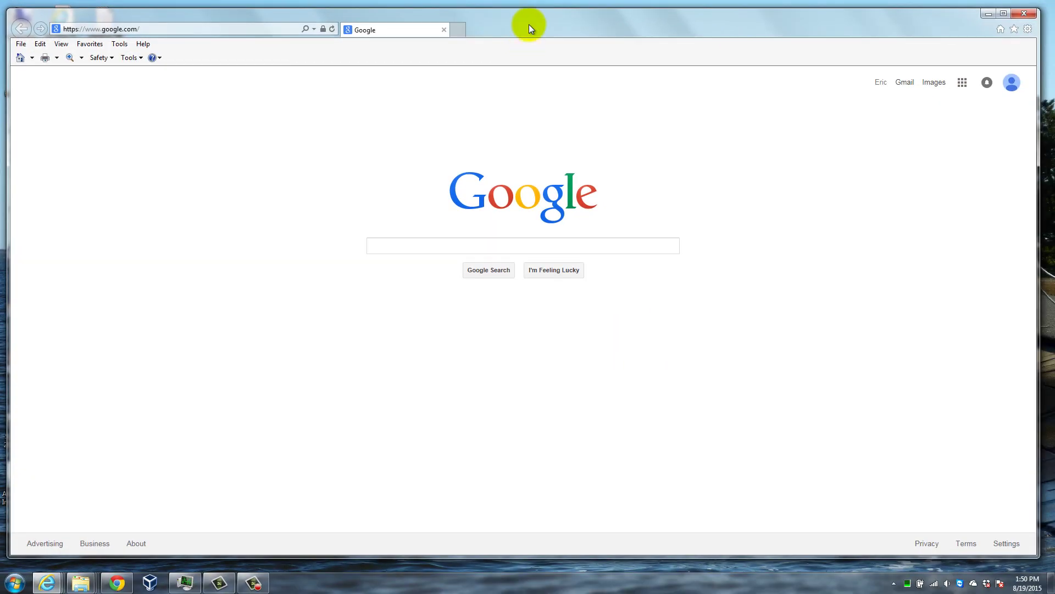
Hide and re-show the menu bar, then turn on the Favorites bar of saved sites
{"action": "right_click", "coordinate": [529, 24]}
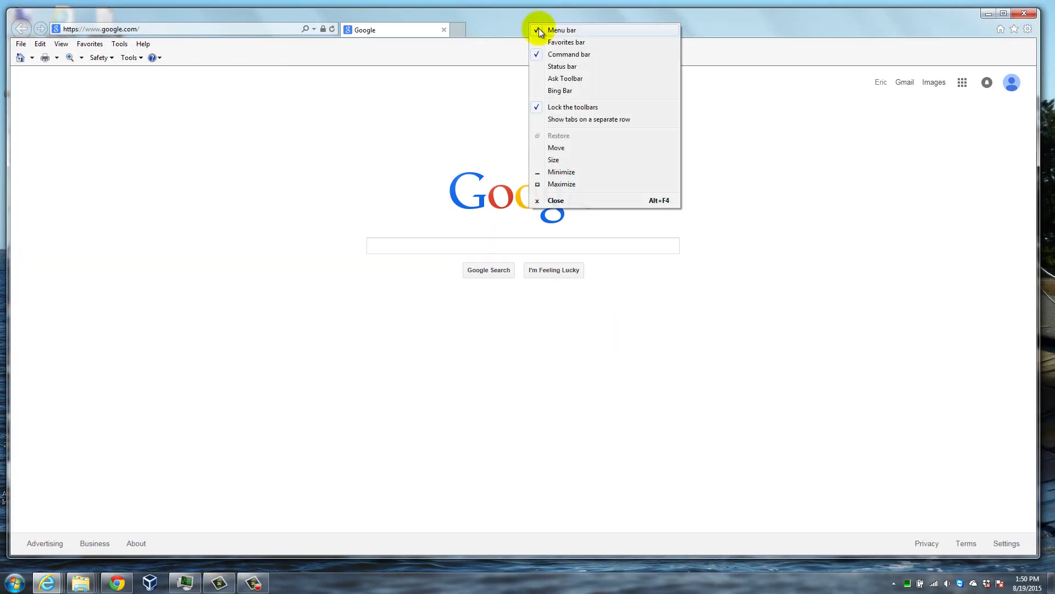
{"action": "left_click", "coordinate": [538, 28]}
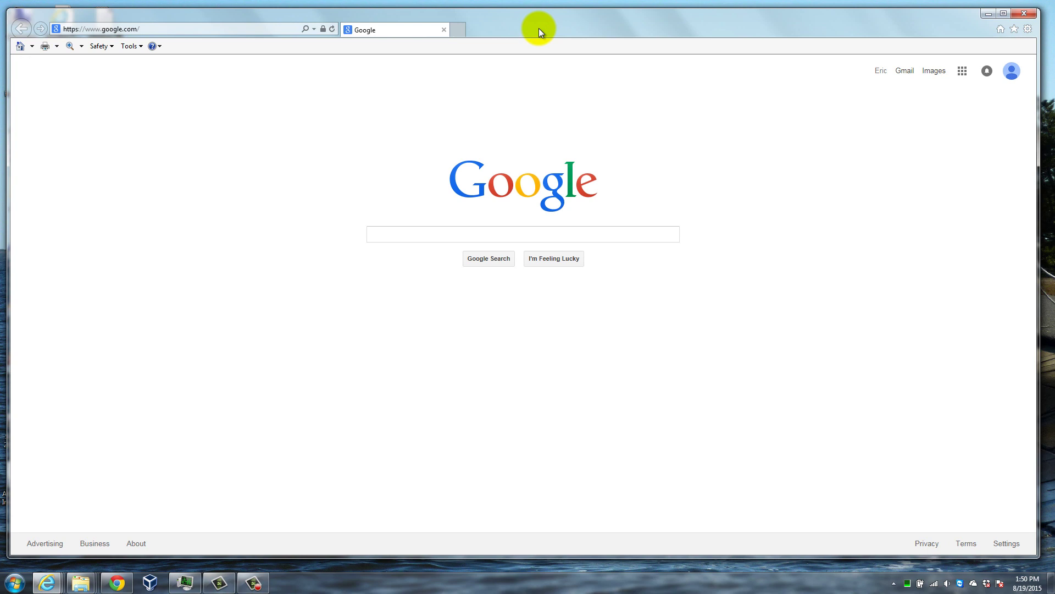
{"action": "right_click", "coordinate": [540, 25]}
{"action": "left_click", "coordinate": [551, 31]}
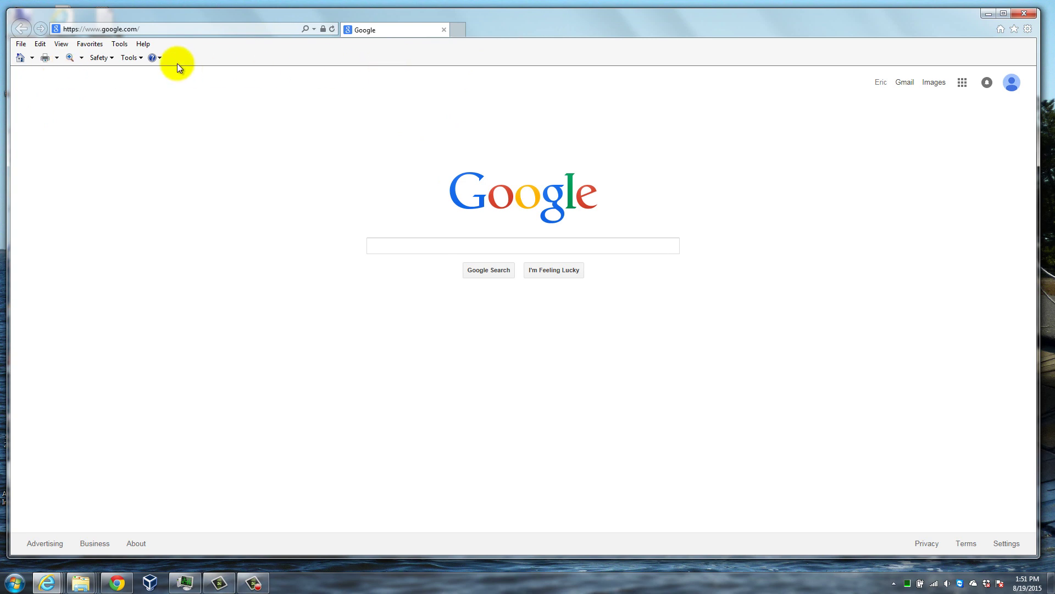
{"action": "right_click", "coordinate": [568, 25]}
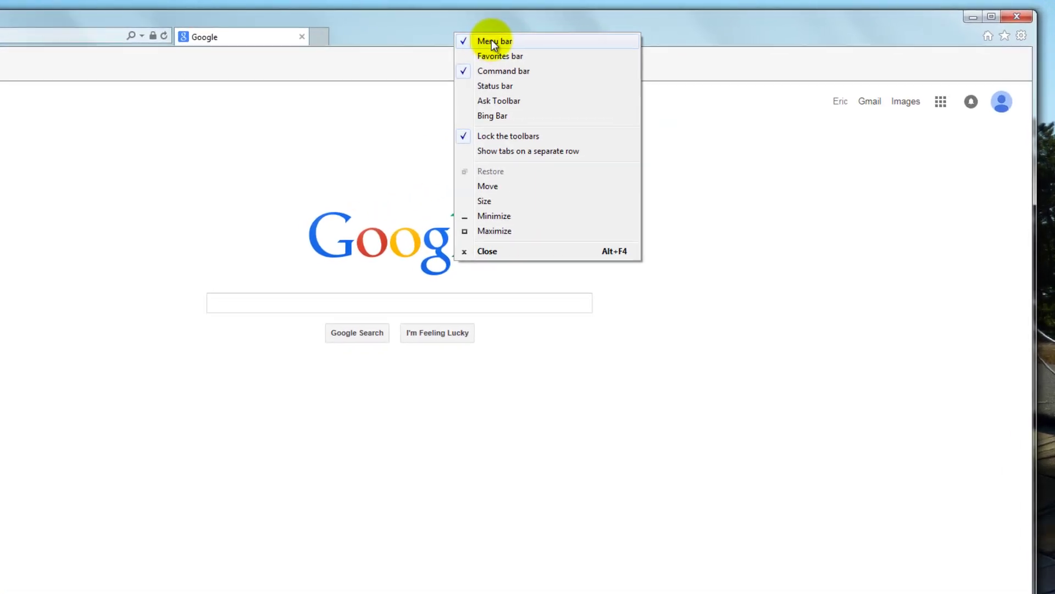
{"action": "left_click", "coordinate": [473, 59]}
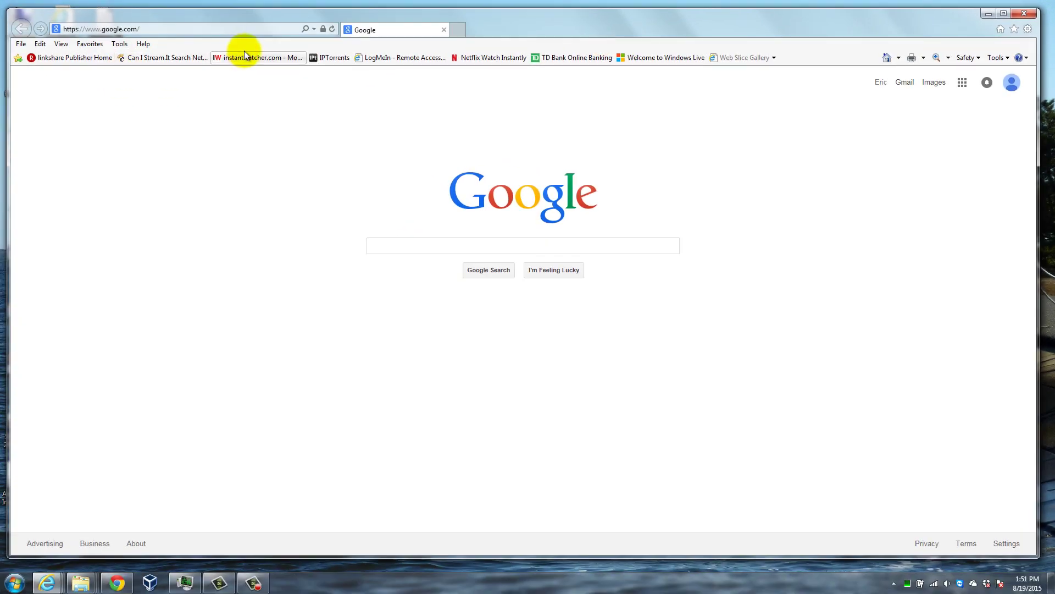